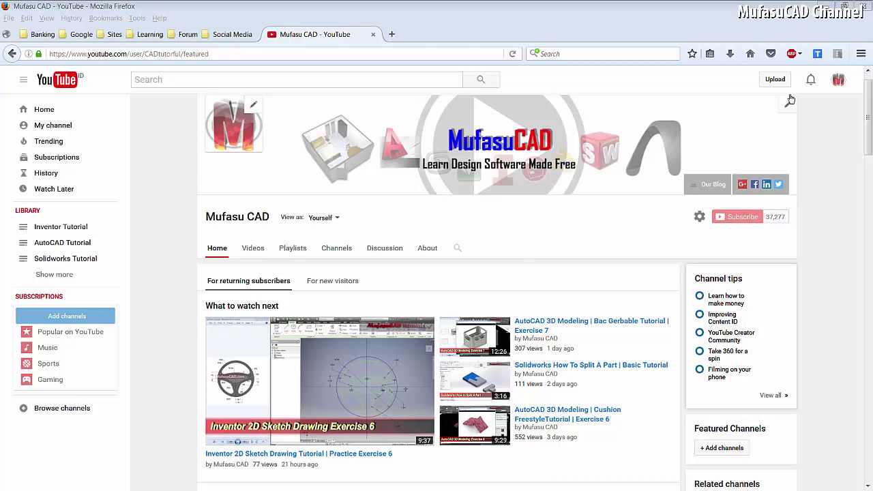
Step: Switch from the Firefox YouTube page to the empty untitled Fusion 360 design
click(844, 6)
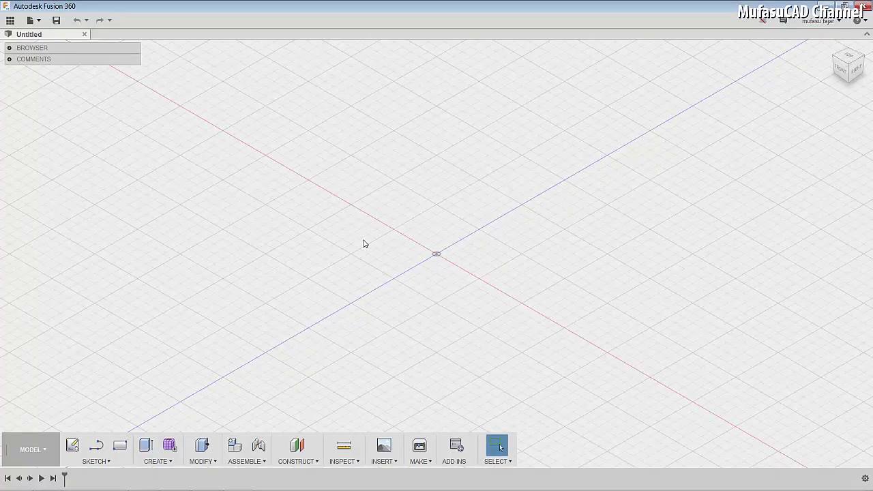
Step: Sketch a centre-diameter circle on the ground plane centred at the origin
click(96, 461)
mouse_move(89, 215)
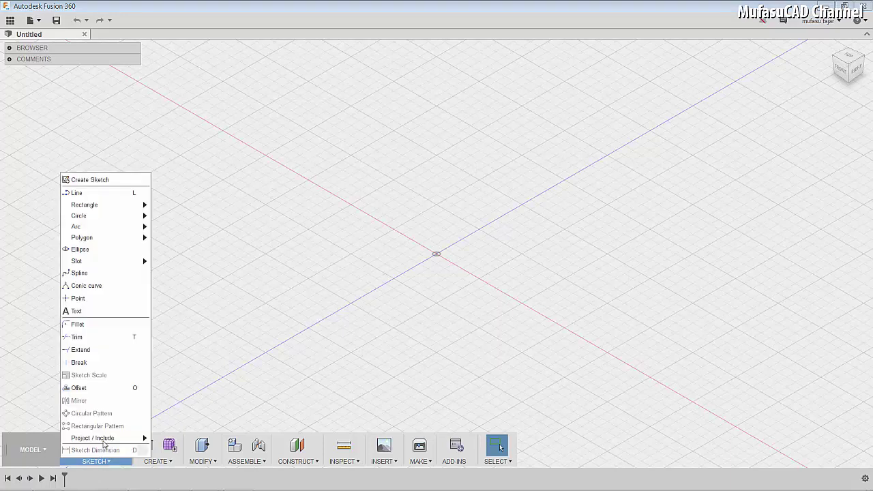
click(240, 218)
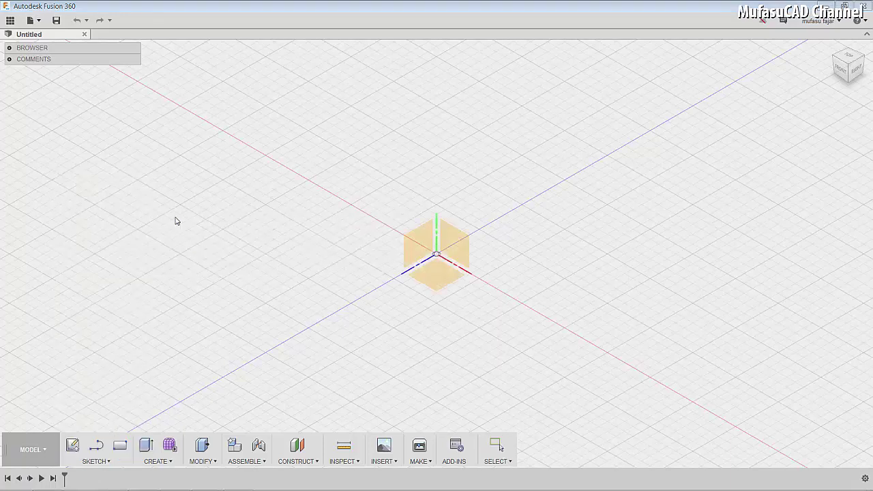
click(427, 280)
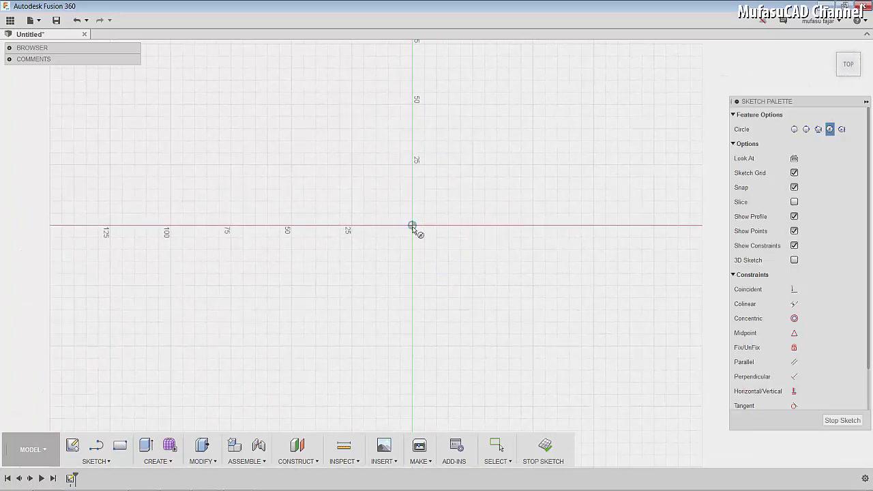
click(412, 225)
click(468, 226)
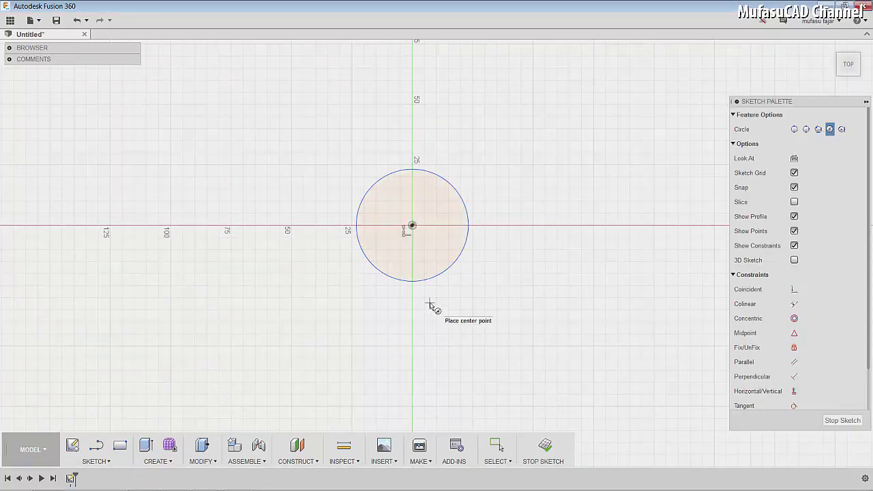
Step: Extrude the circle 25 mm into a solid cylinder
click(145, 447)
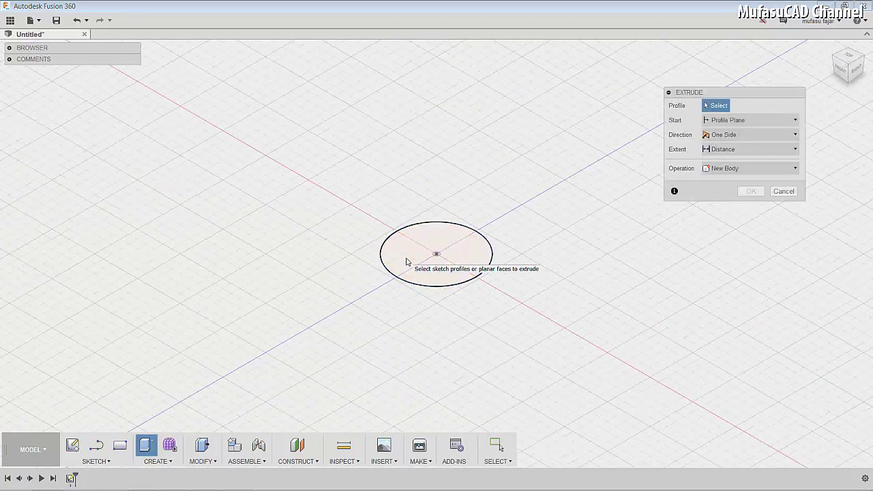
click(406, 261)
drag(436, 249, 436, 198)
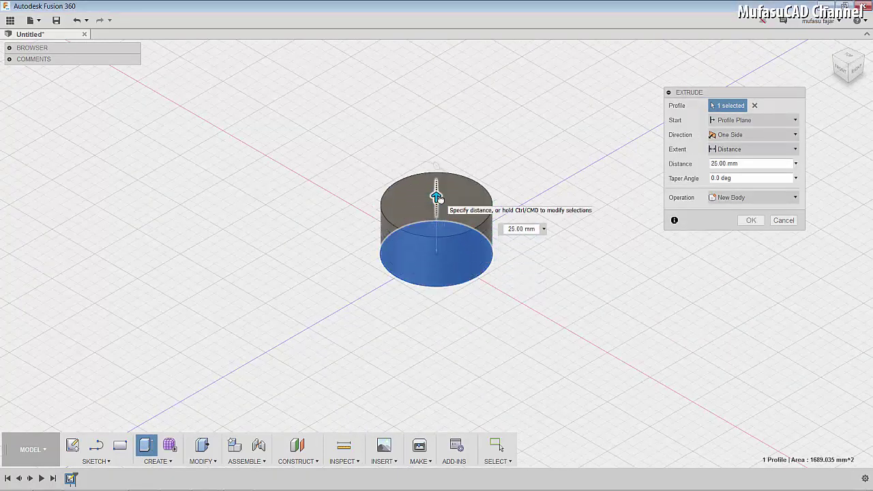
key(Return)
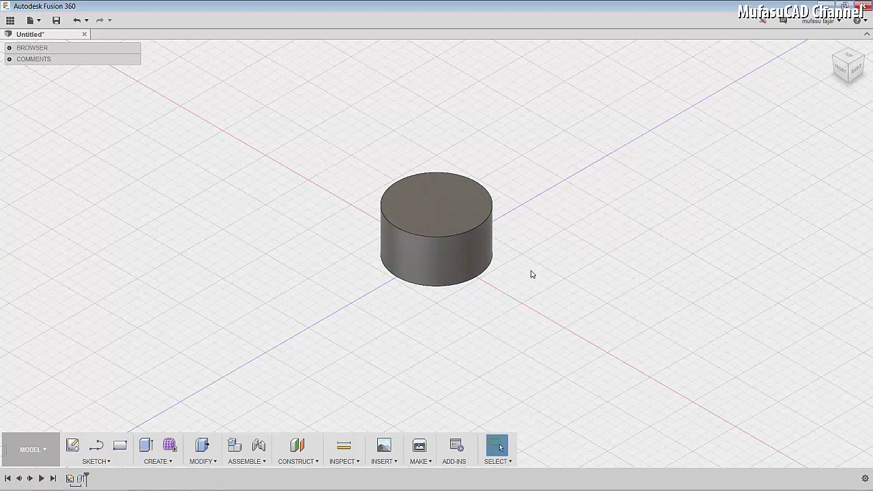
Step: Draw a 2-point rectangle on the cylinder's top-face plane beside the cylinder
click(123, 447)
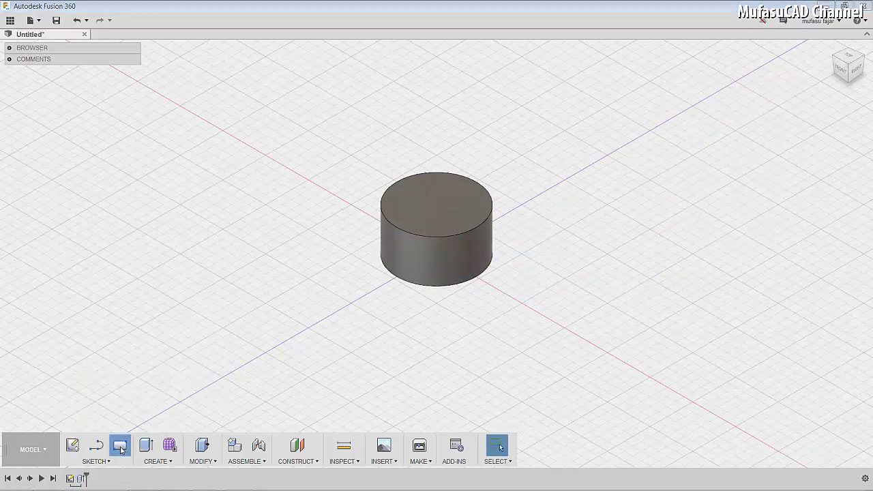
click(421, 202)
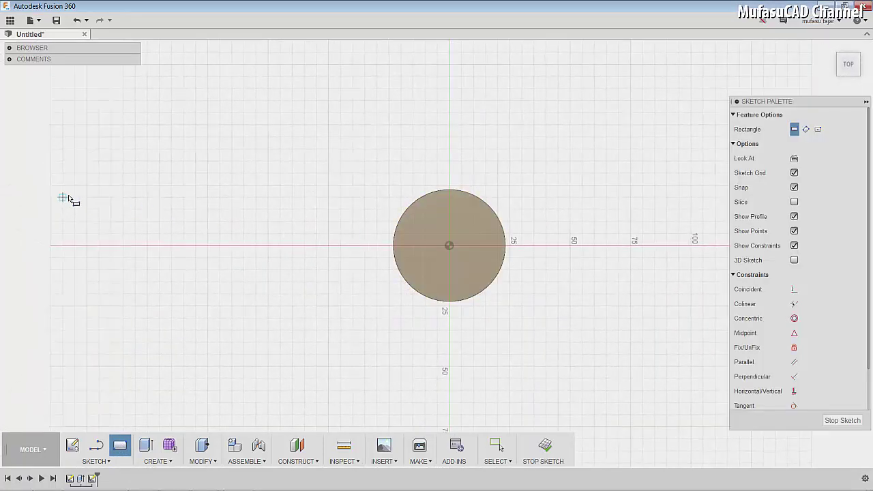
click(122, 185)
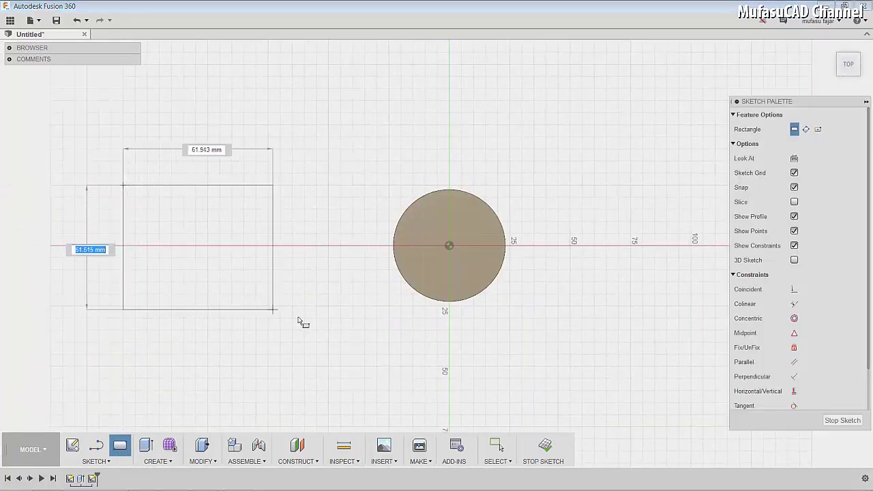
click(328, 342)
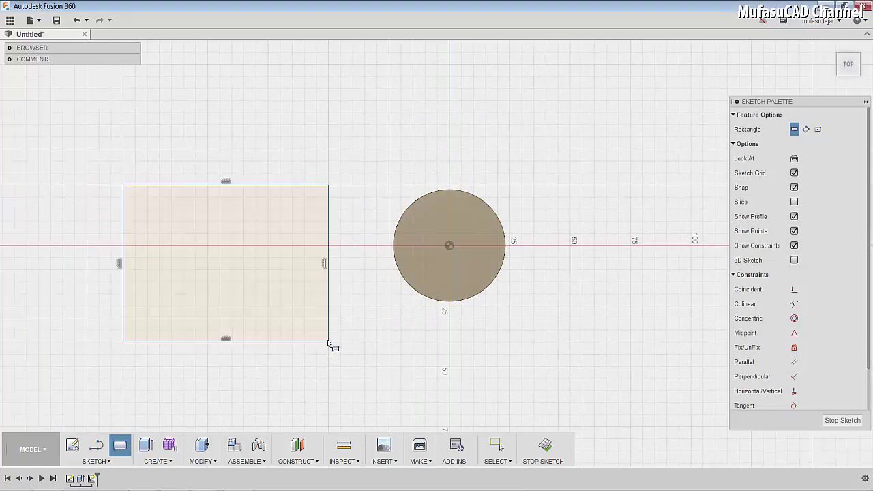
Step: Extrude the rectangle 5 mm into a thin plate
click(146, 445)
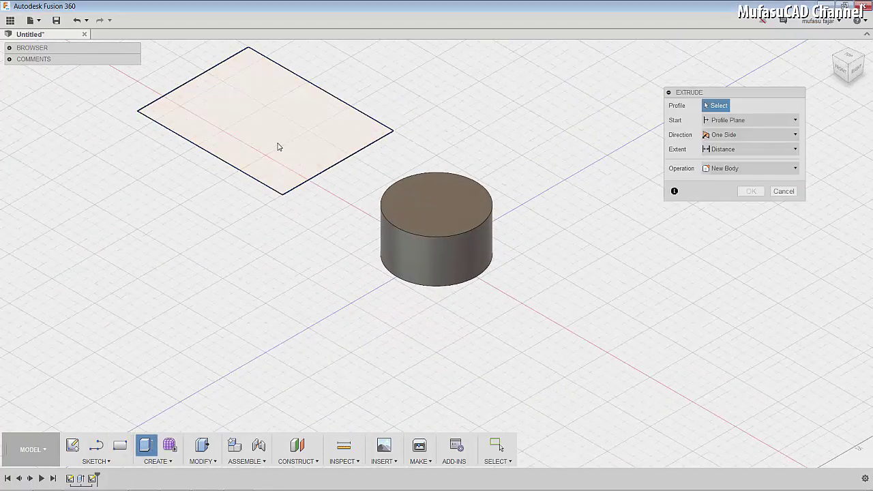
click(279, 147)
middle_drag(446, 112, 463, 195)
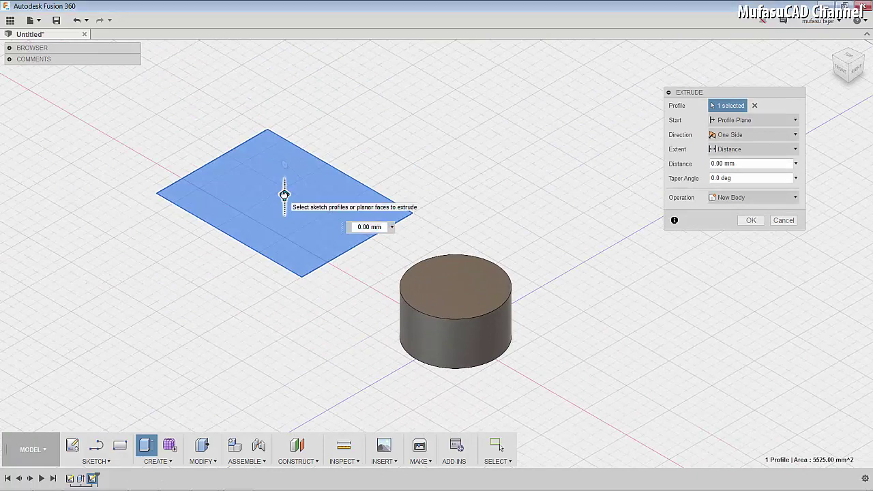
drag(284, 196, 285, 186)
key(Return)
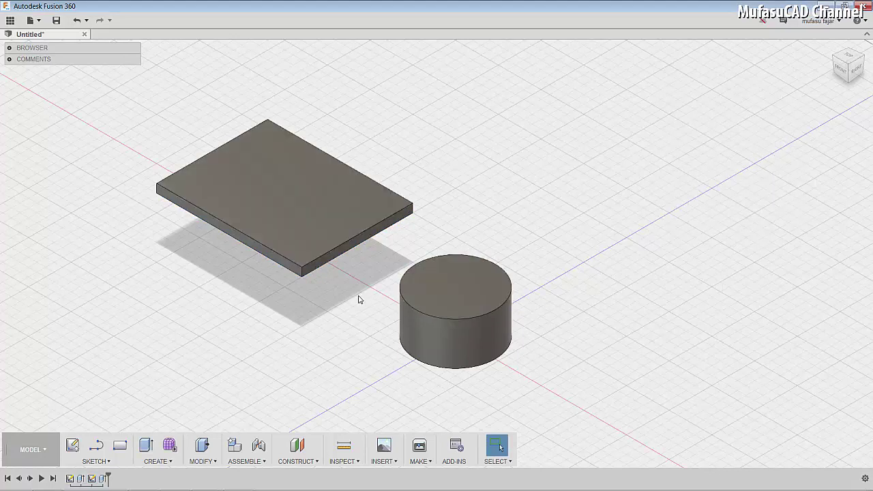
Step: Align the plate's underside face onto the cylinder's top face
click(203, 461)
click(202, 373)
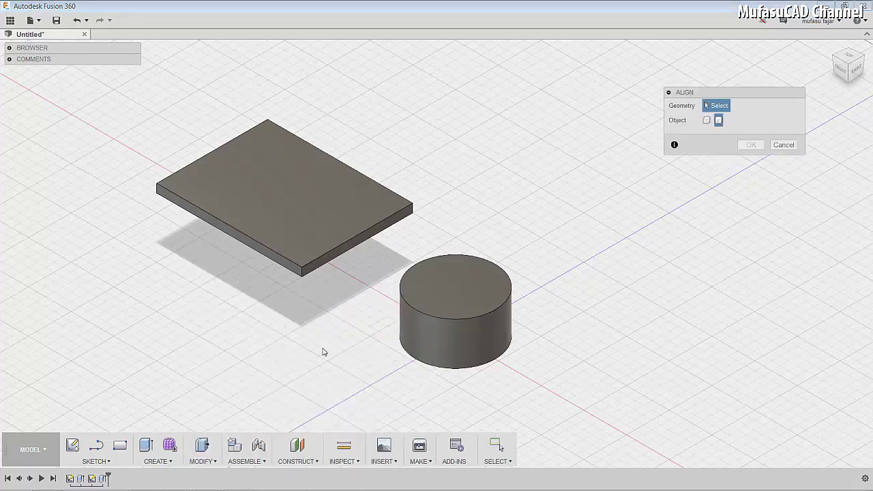
mouse_move(332, 327)
shift+middle_down()
mouse_move(347, 287)
mouse_move(321, 263)
shift+middle_up()
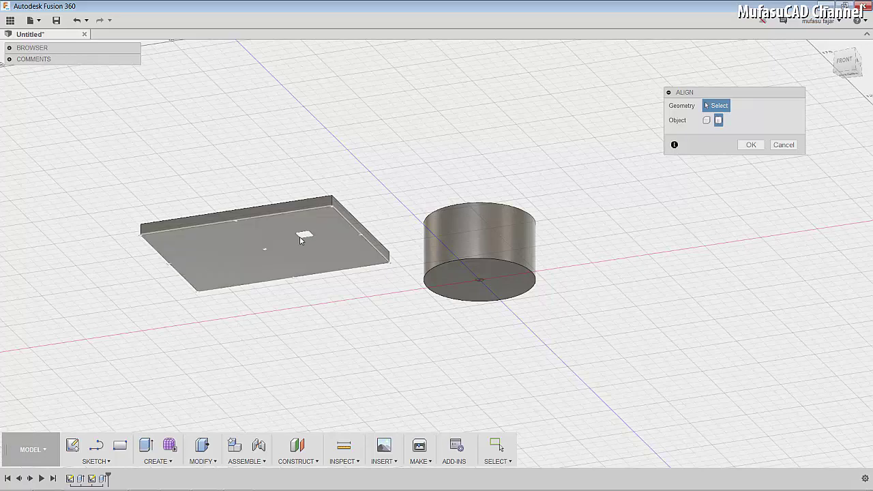
click(261, 251)
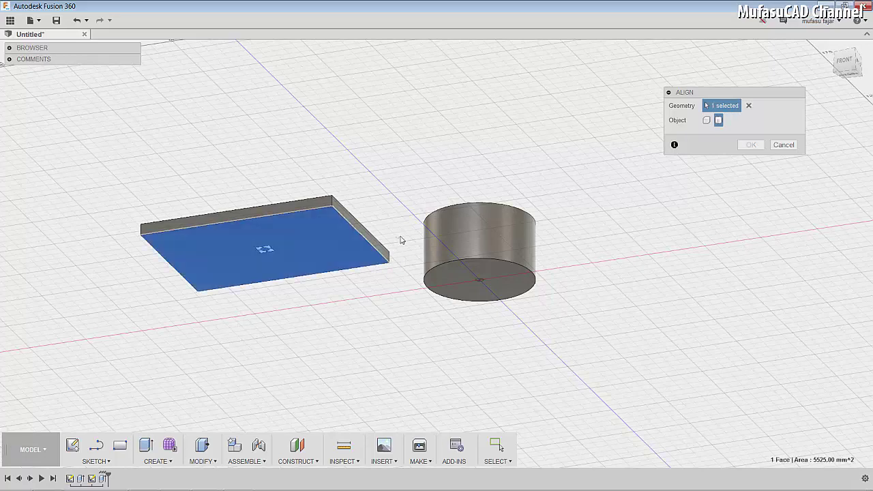
shift+middle_drag(400, 238, 386, 296)
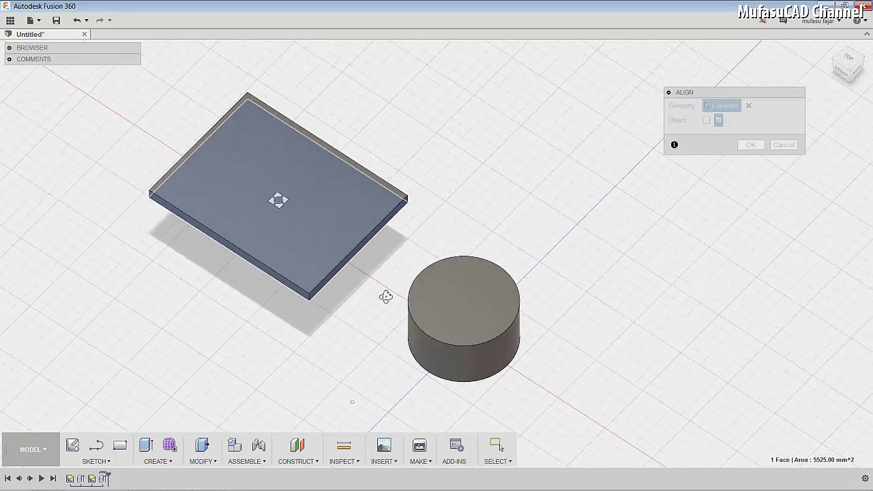
click(463, 301)
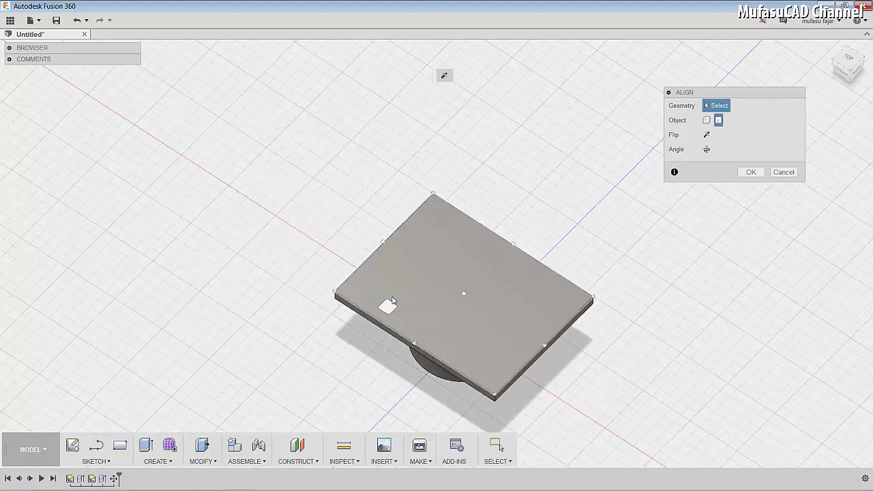
Step: Use Flip and 90° Angle steps to turn the plate a quarter-turn, then apply the align
mouse_move(423, 337)
shift+middle_down()
mouse_move(464, 313)
mouse_move(462, 345)
shift+middle_up()
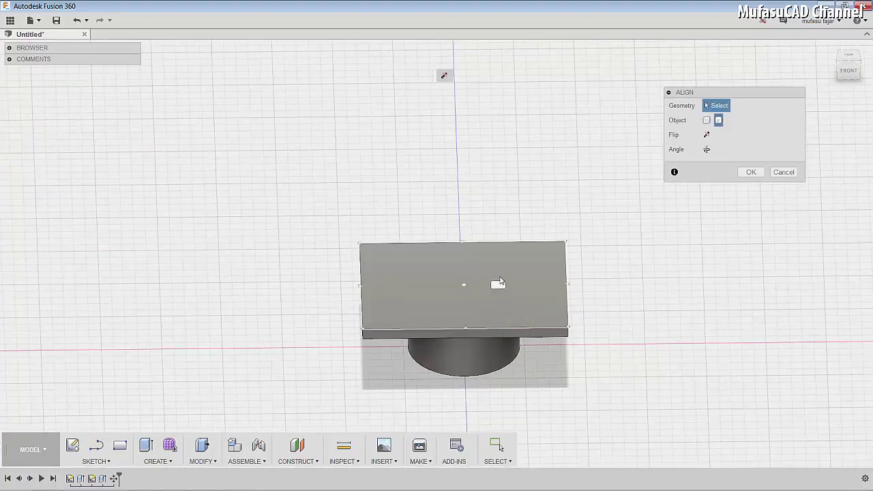
mouse_move(464, 287)
shift+middle_down()
mouse_move(466, 303)
mouse_move(464, 275)
shift+middle_up()
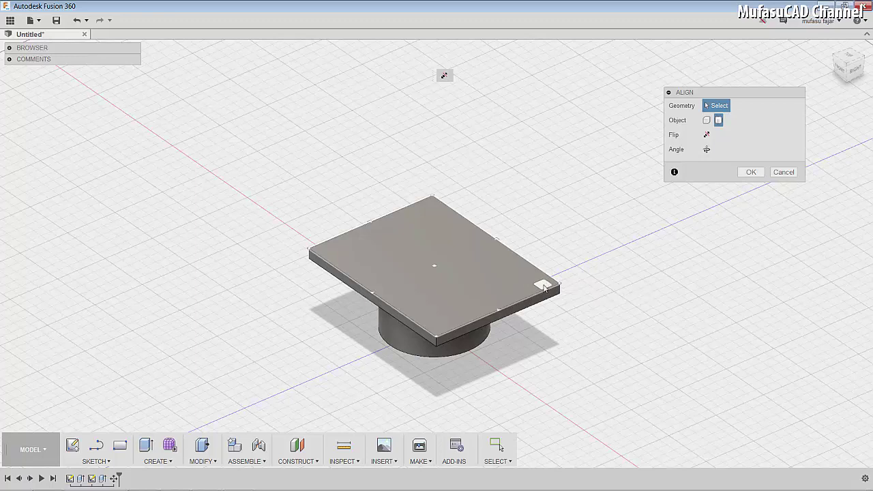
click(707, 135)
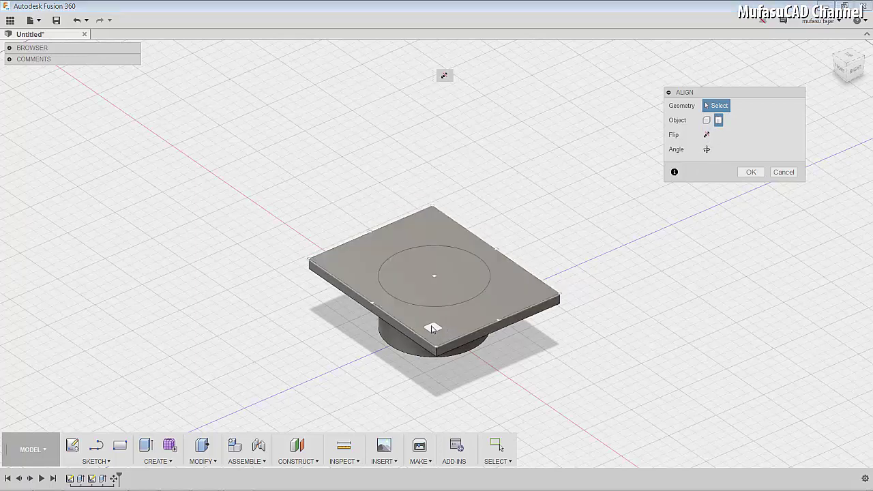
click(707, 136)
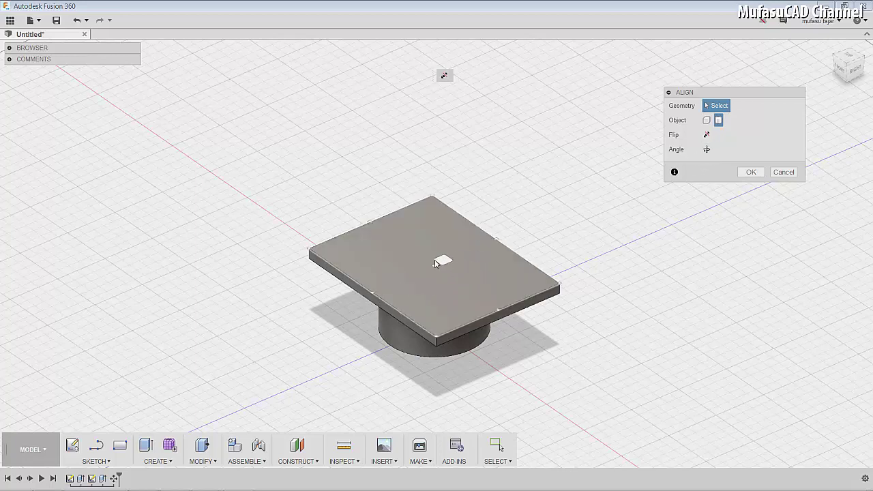
click(706, 150)
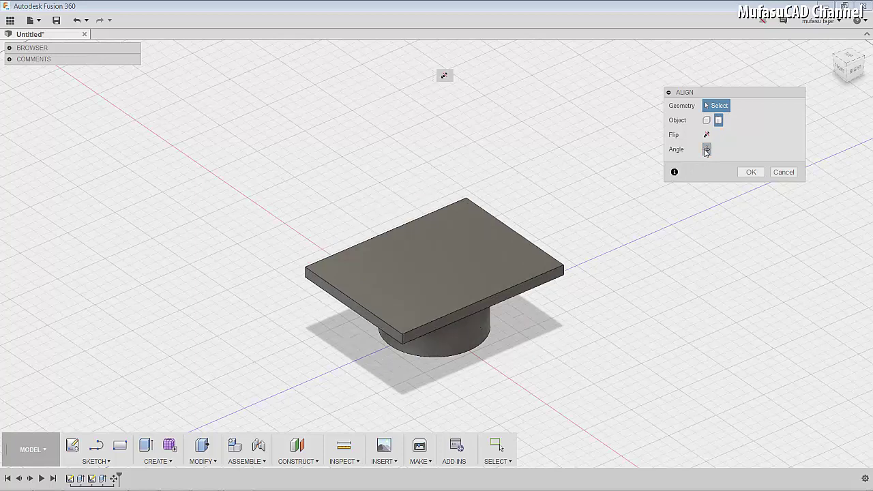
click(707, 150)
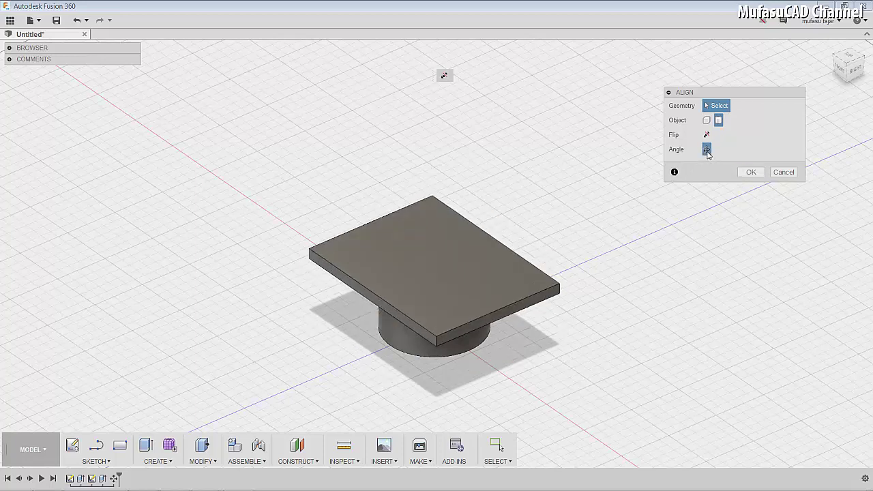
click(706, 150)
click(707, 151)
click(707, 150)
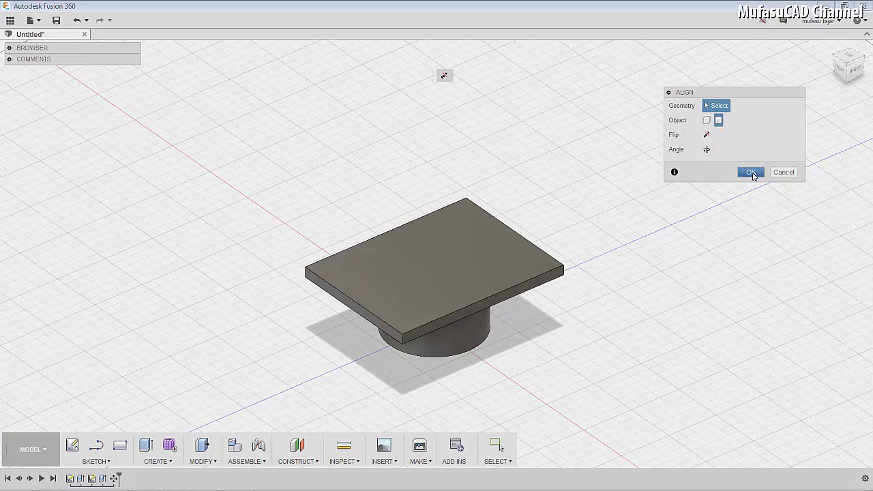
click(752, 173)
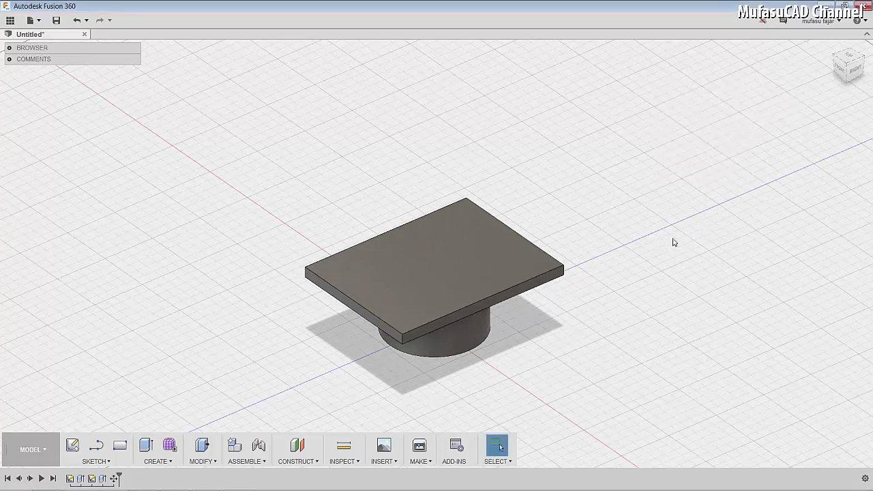
Step: Sketch a six-sided circumscribed polygon on the plate face, left of the plate
click(106, 462)
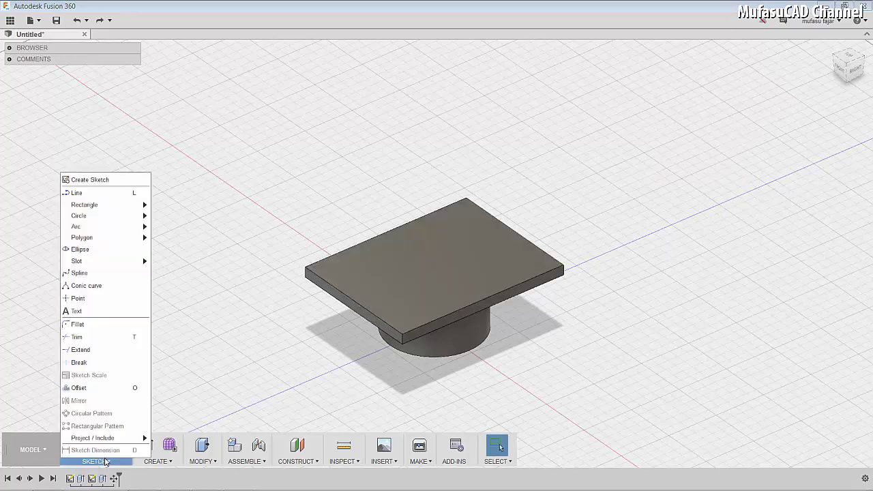
click(181, 241)
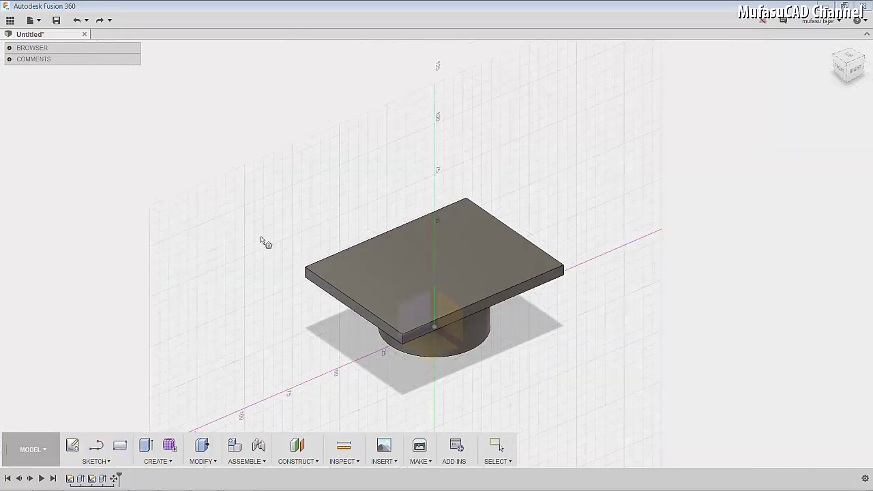
click(423, 249)
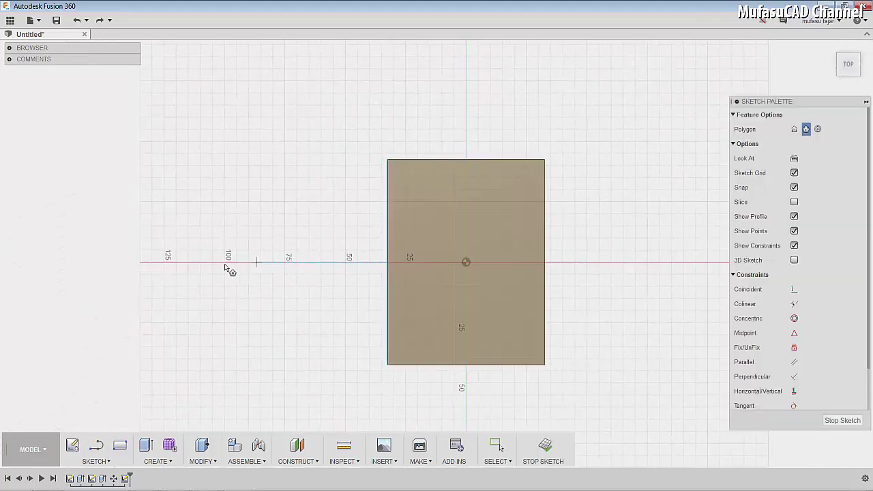
click(165, 262)
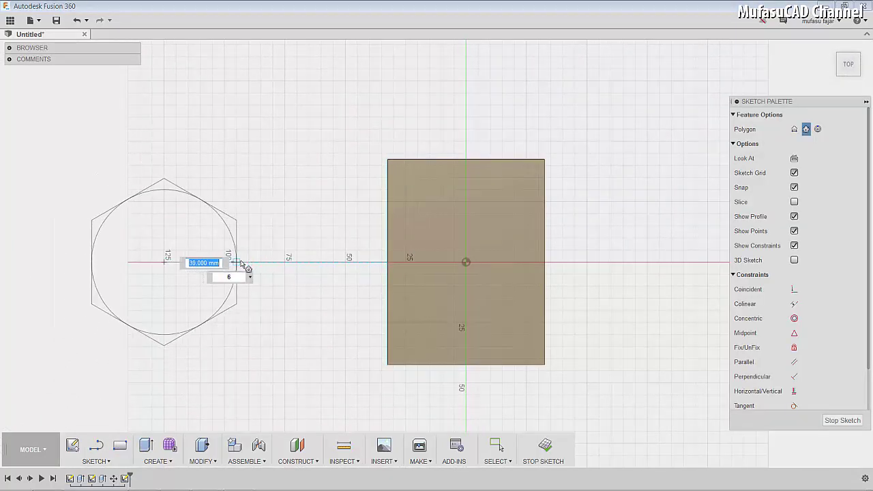
click(241, 262)
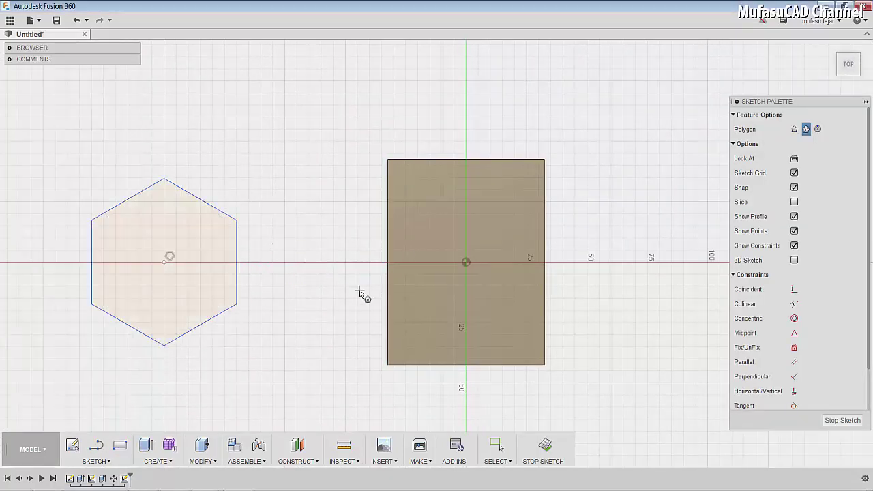
key(F6)
shift+middle_drag(382, 114, 300, 218)
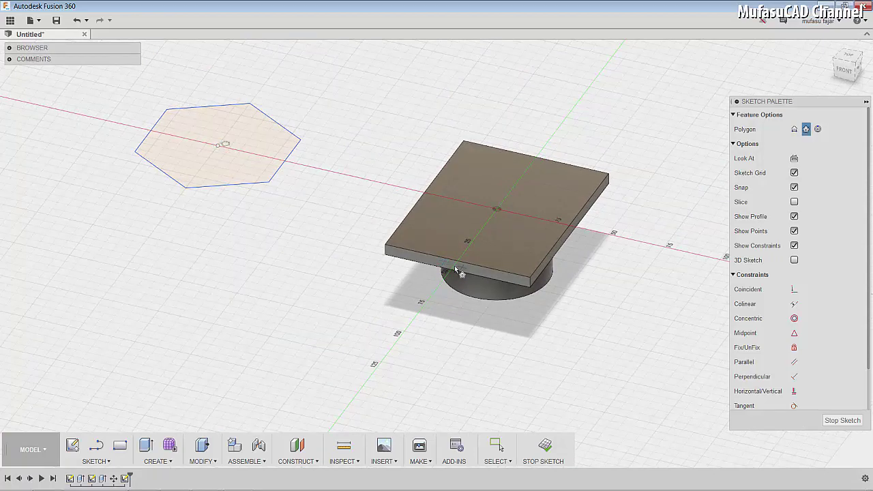
Step: Align the hexagon's centre point to the midpoint of the plate's side edge
click(217, 459)
click(212, 372)
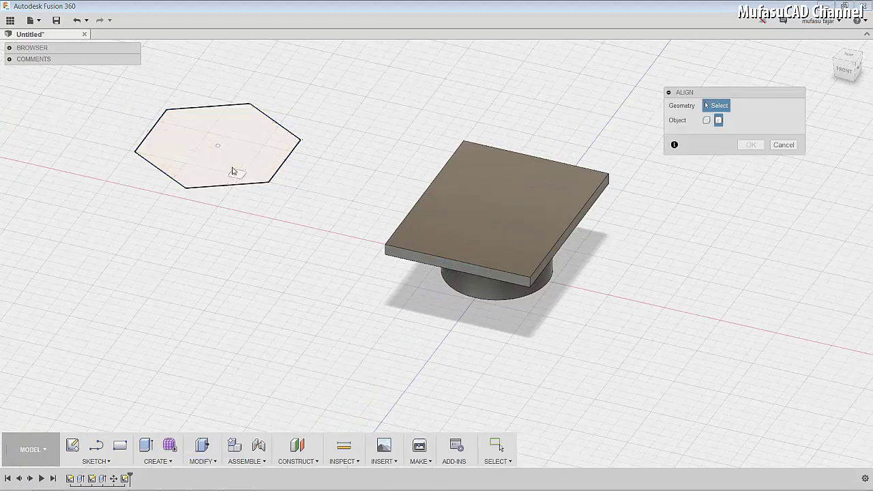
click(218, 145)
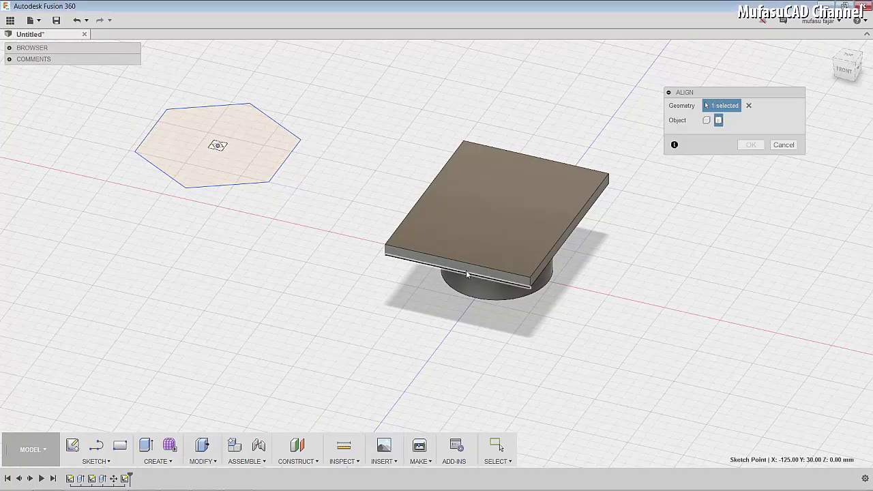
click(457, 267)
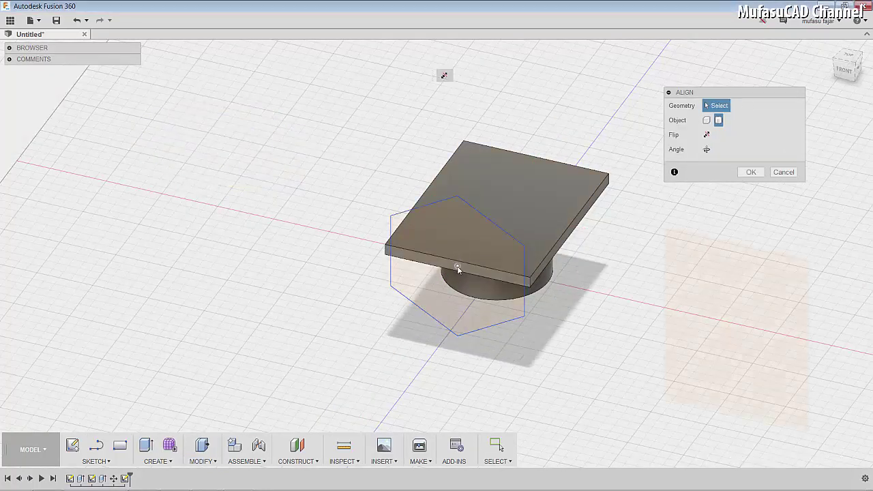
mouse_move(584, 289)
shift+middle_down()
mouse_move(551, 242)
mouse_move(516, 256)
mouse_move(559, 288)
mouse_move(587, 274)
shift+middle_up()
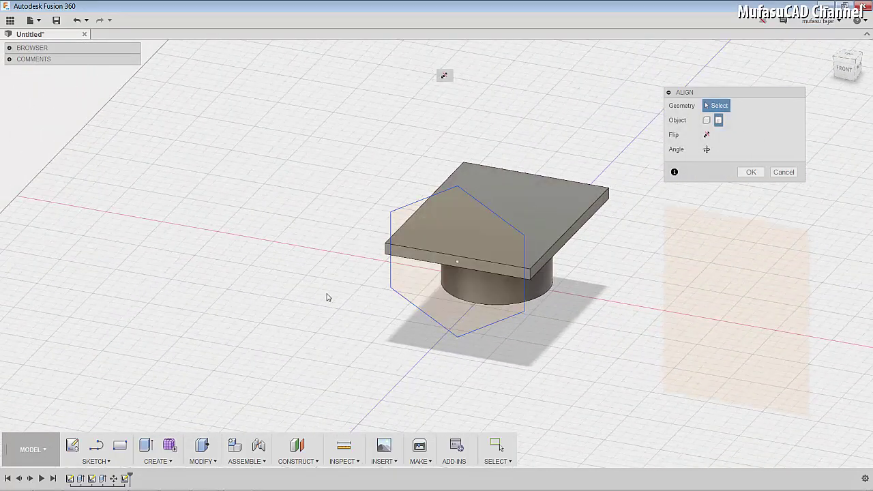
Step: Extrude the hexagon 25 mm with Join onto the plate, then check the model from behind
click(147, 447)
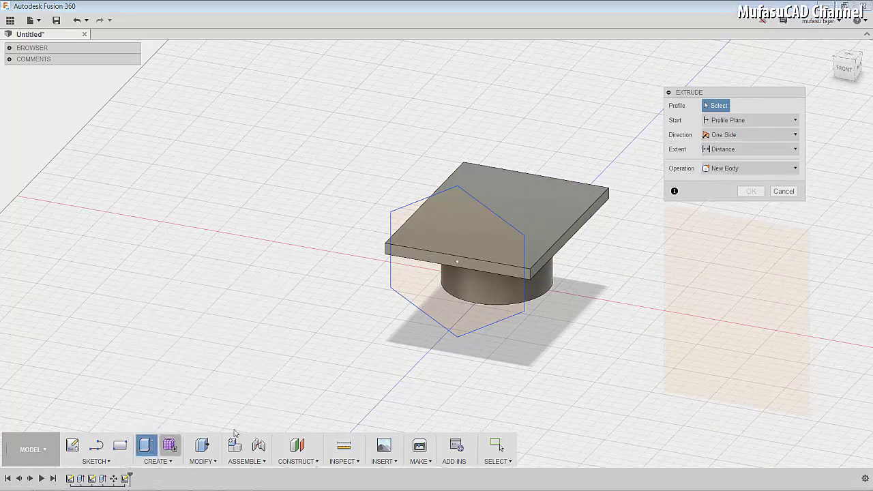
click(447, 244)
drag(453, 266, 430, 289)
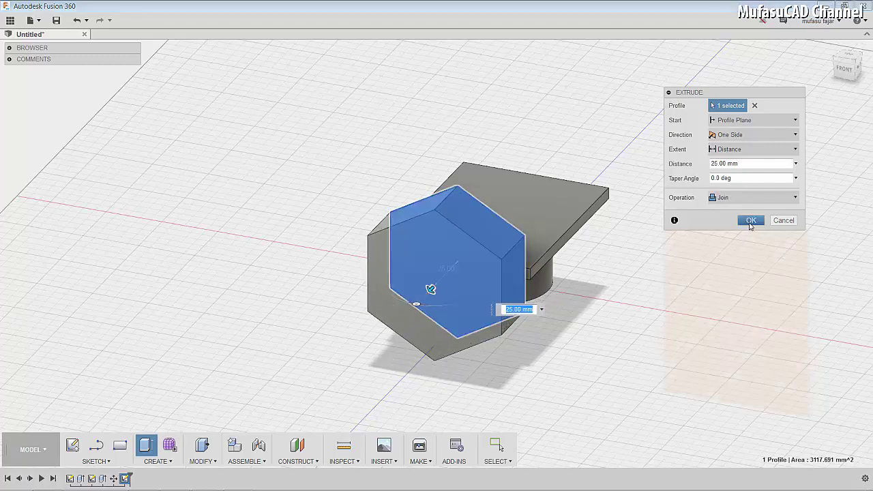
click(750, 221)
mouse_move(659, 279)
shift+middle_down()
mouse_move(561, 271)
mouse_move(628, 285)
shift+middle_up()
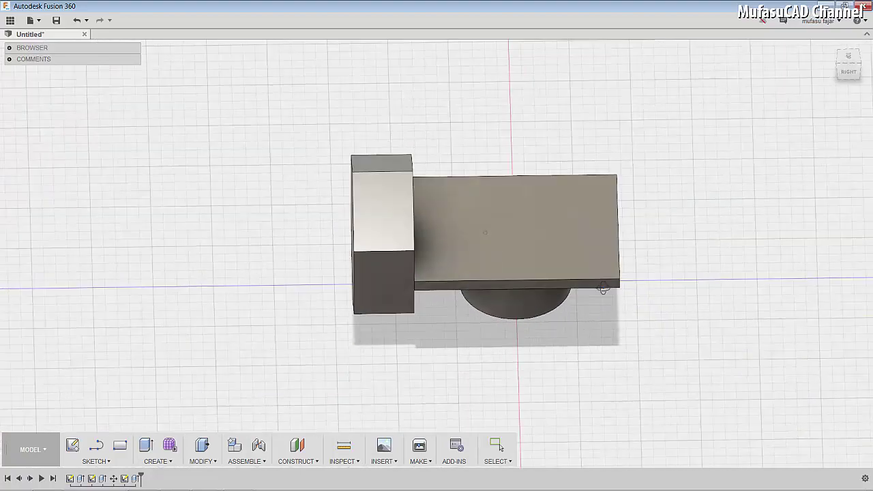